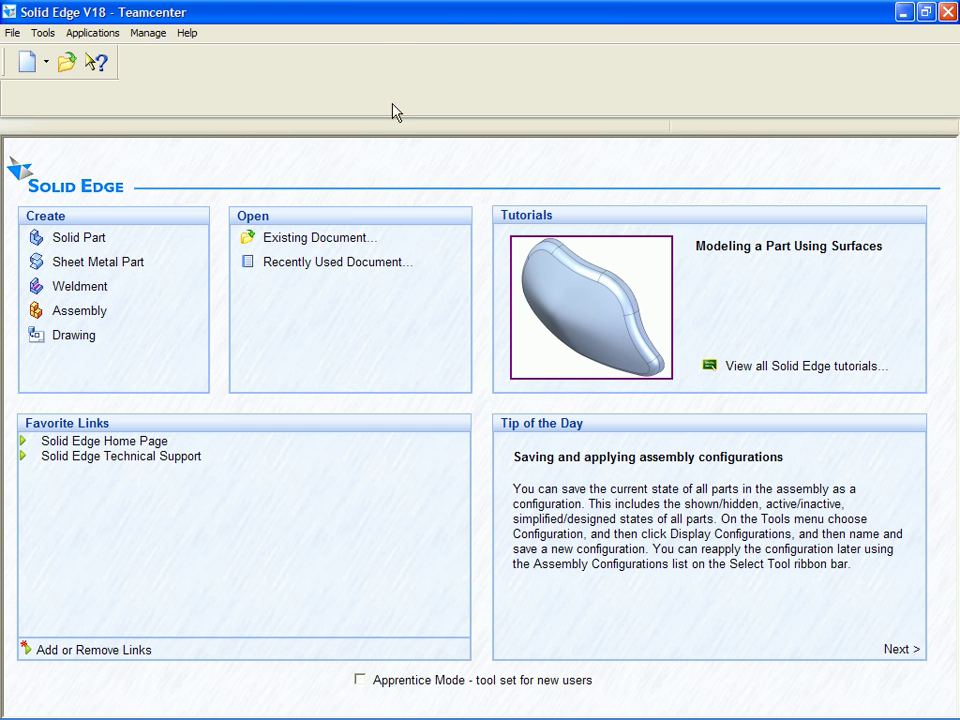
# Browse to the Home folder in the Open File dialog and launch a Teamcenter search
pyautogui.click(316, 243)
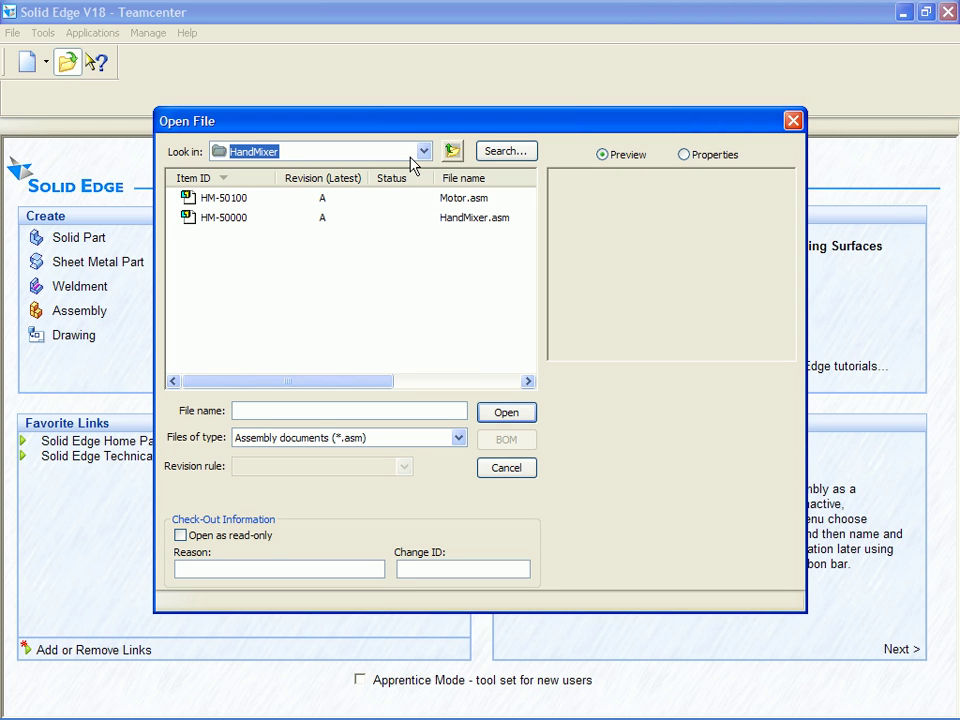
pyautogui.click(424, 153)
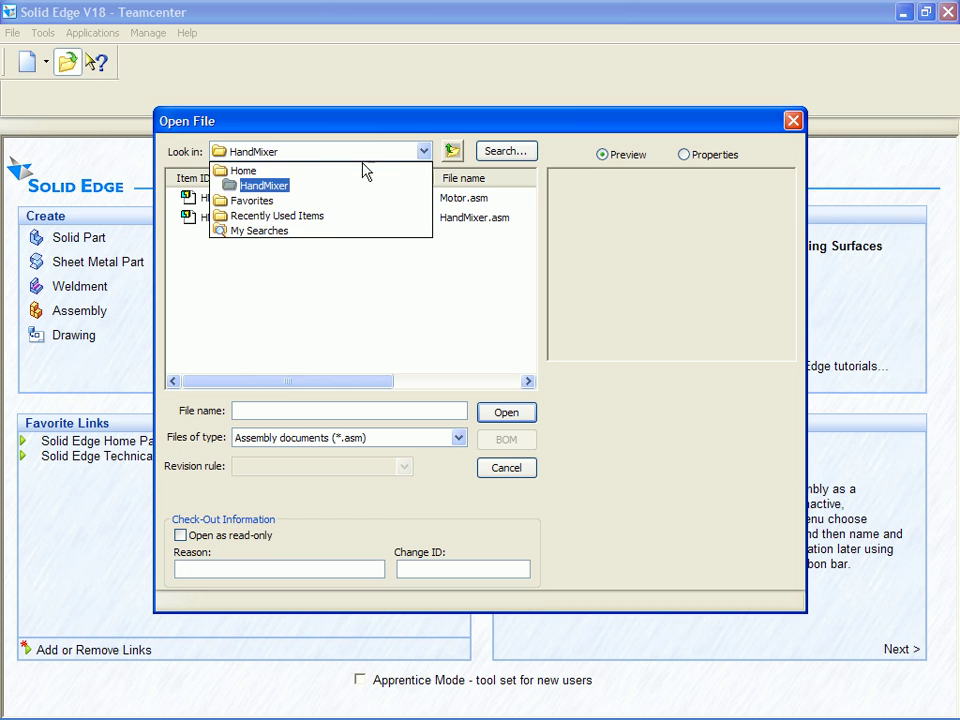
pyautogui.click(250, 173)
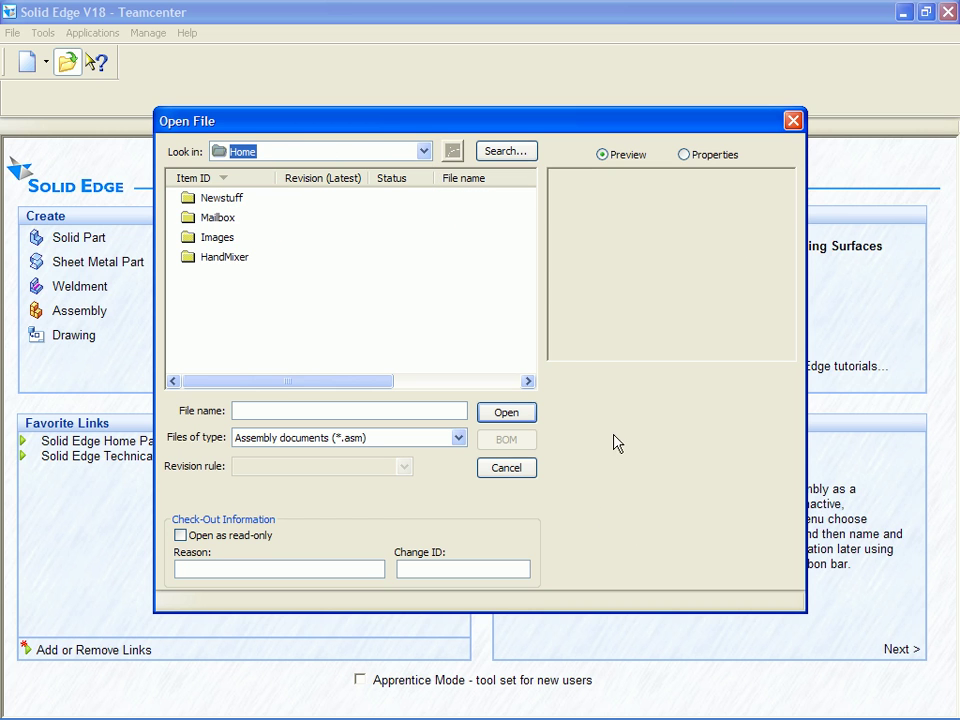
pyautogui.click(521, 154)
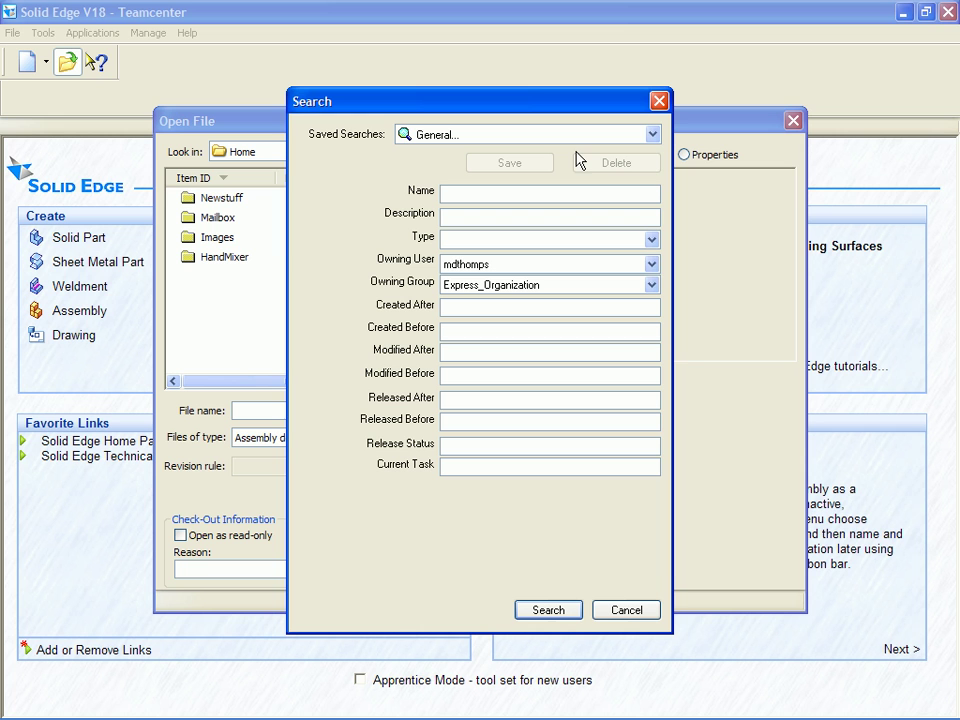
# Run the General search for names matching HM* and select HandMixer.asm (HM-50000)
pyautogui.click(652, 135)
pyautogui.moveTo(651, 296)
pyautogui.mouseDown()
pyautogui.moveTo(654, 204)
pyautogui.moveTo(652, 272)
pyautogui.mouseUp()
pyautogui.click(336, 172)
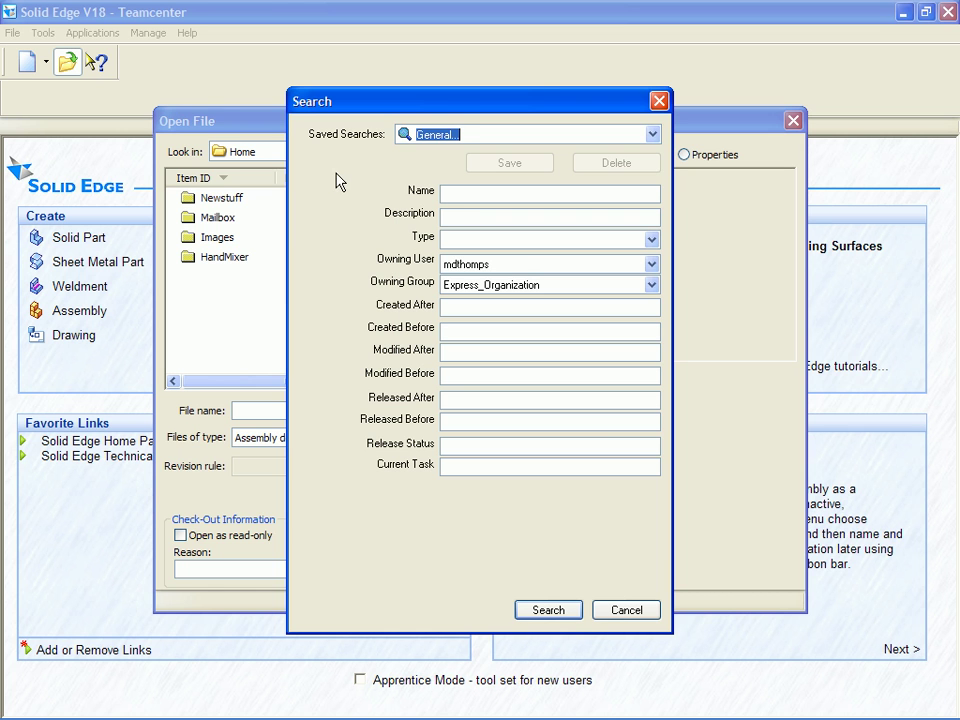
pyautogui.write('HM')
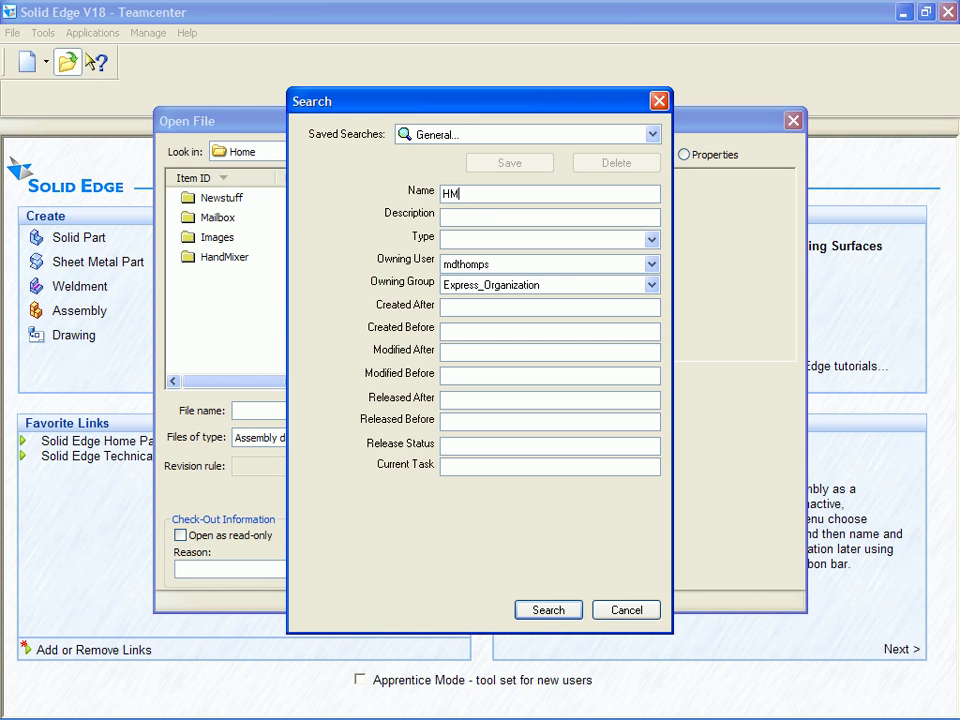
pyautogui.write('*')
pyautogui.click(550, 610)
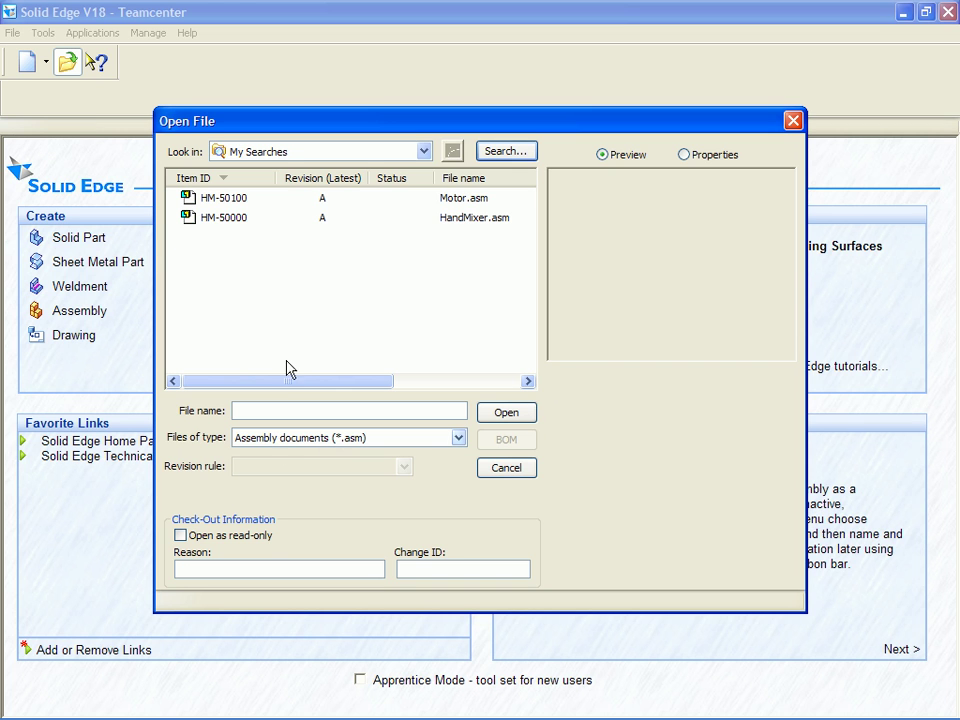
pyautogui.click(227, 218)
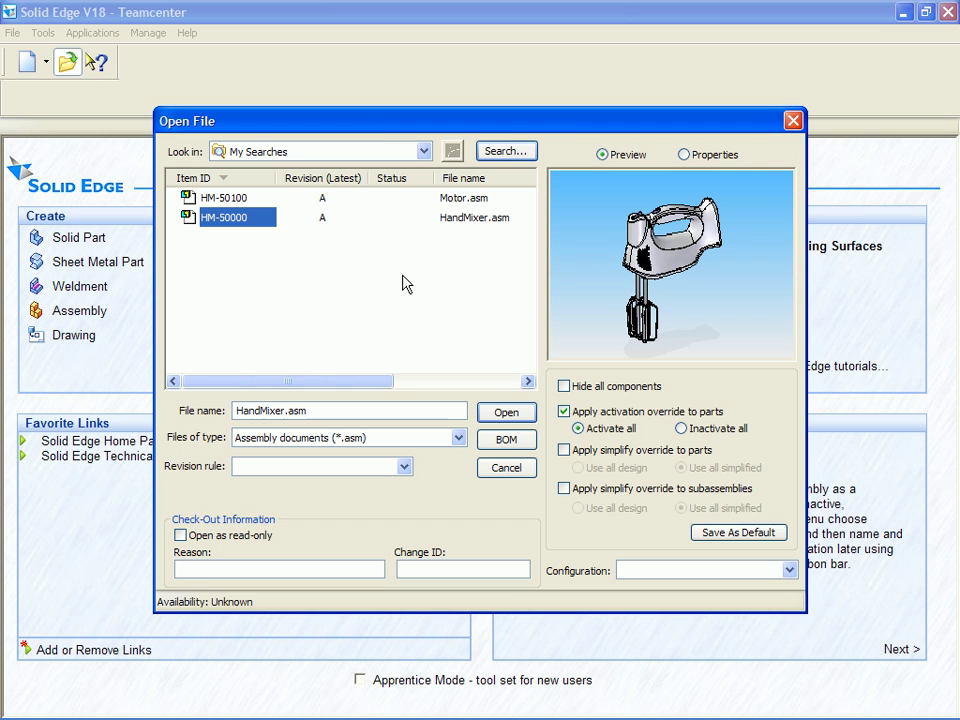
pyautogui.click(510, 442)
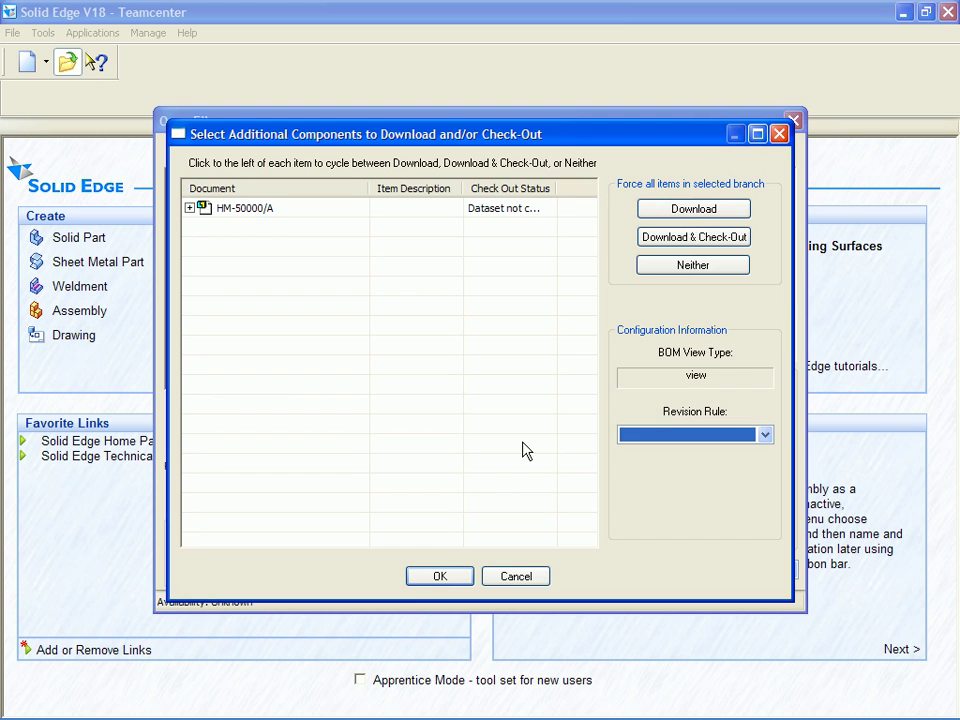
pyautogui.rightClick(228, 208)
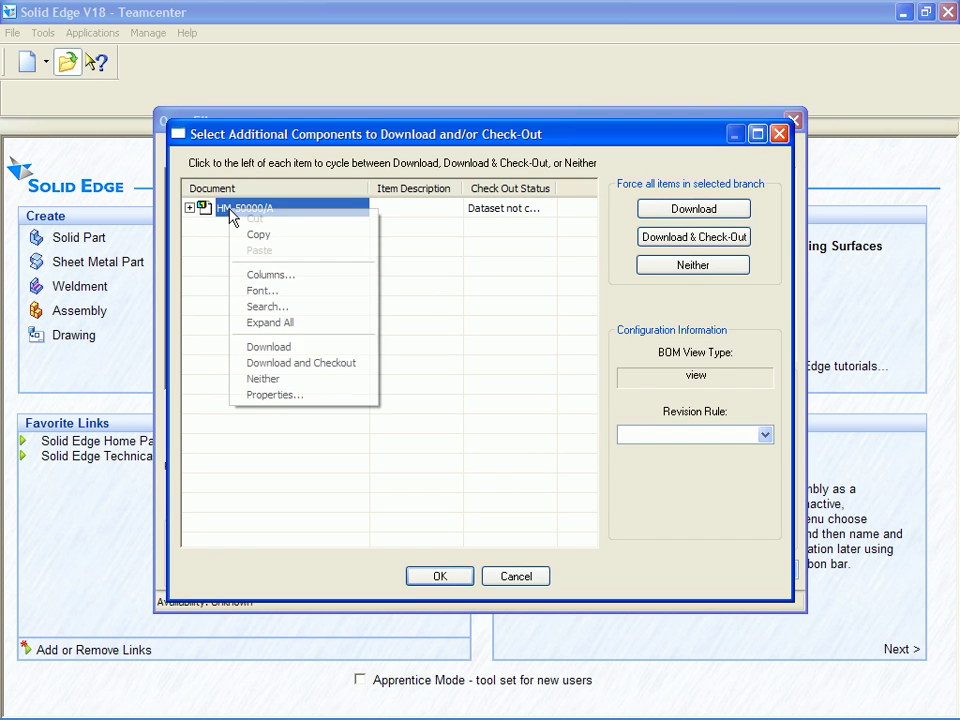
pyautogui.click(271, 324)
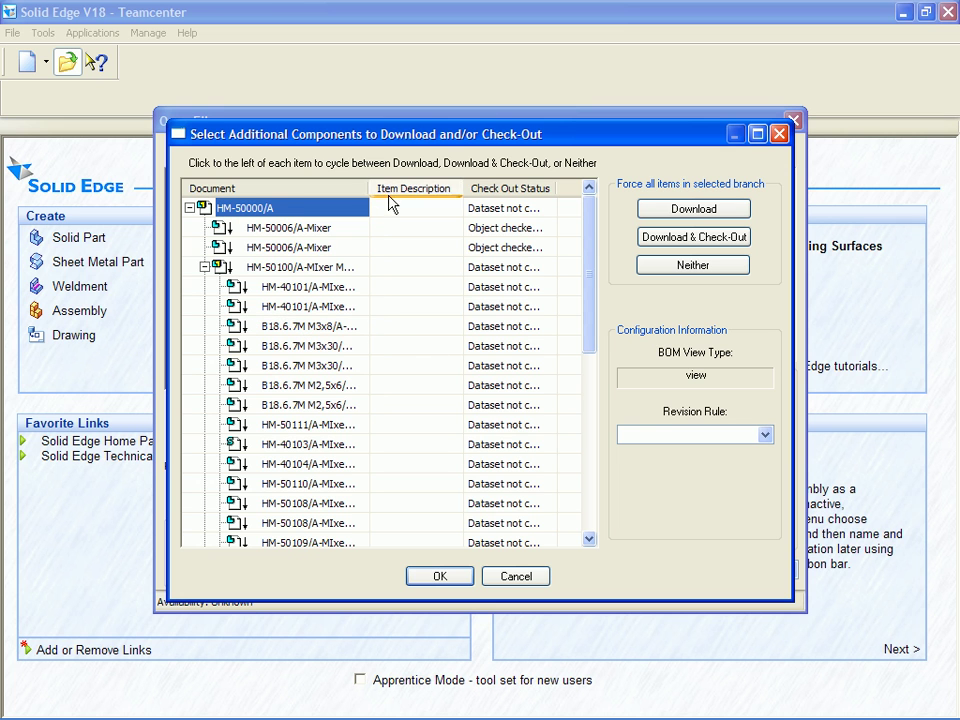
pyautogui.moveTo(369, 188); pyautogui.dragTo(429, 188)
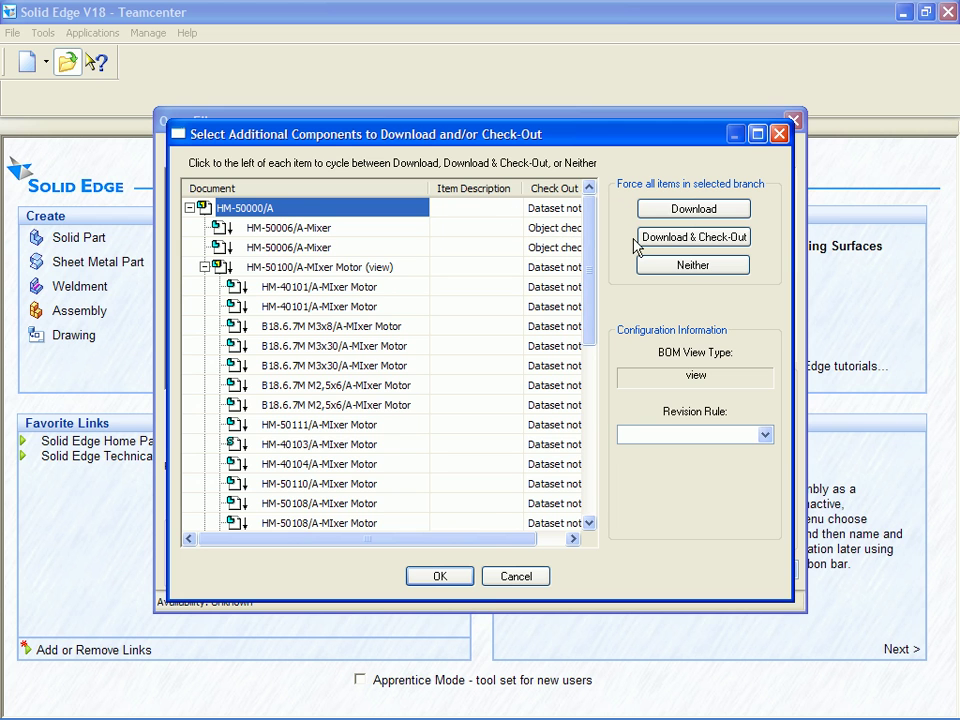
pyautogui.click(519, 580)
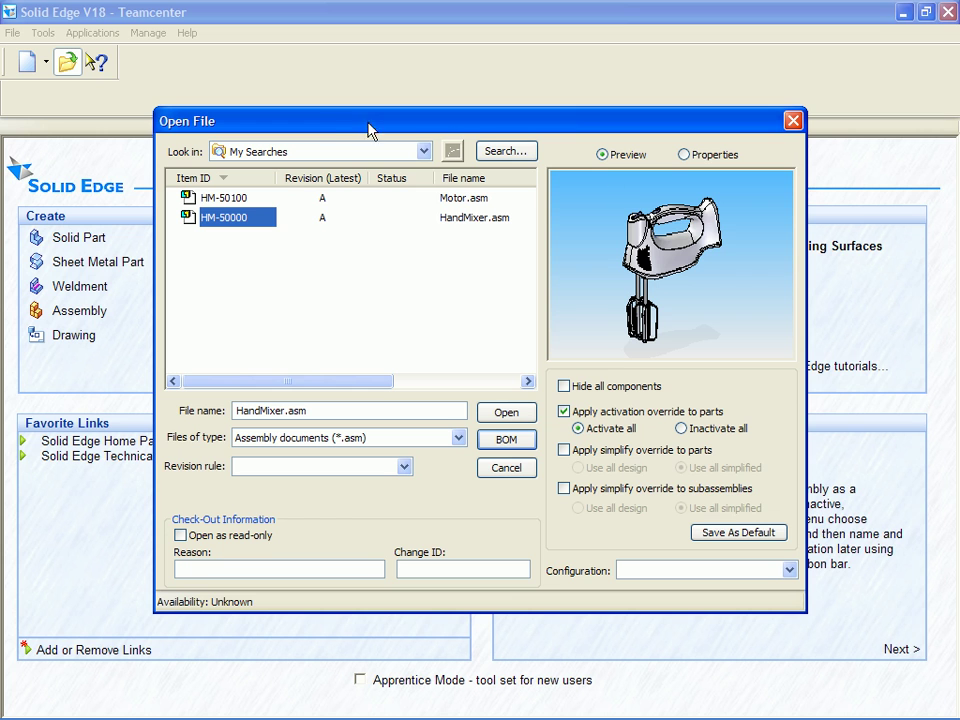
# Open HandMixer.asm using the Latest Working revision rule
pyautogui.click(404, 467)
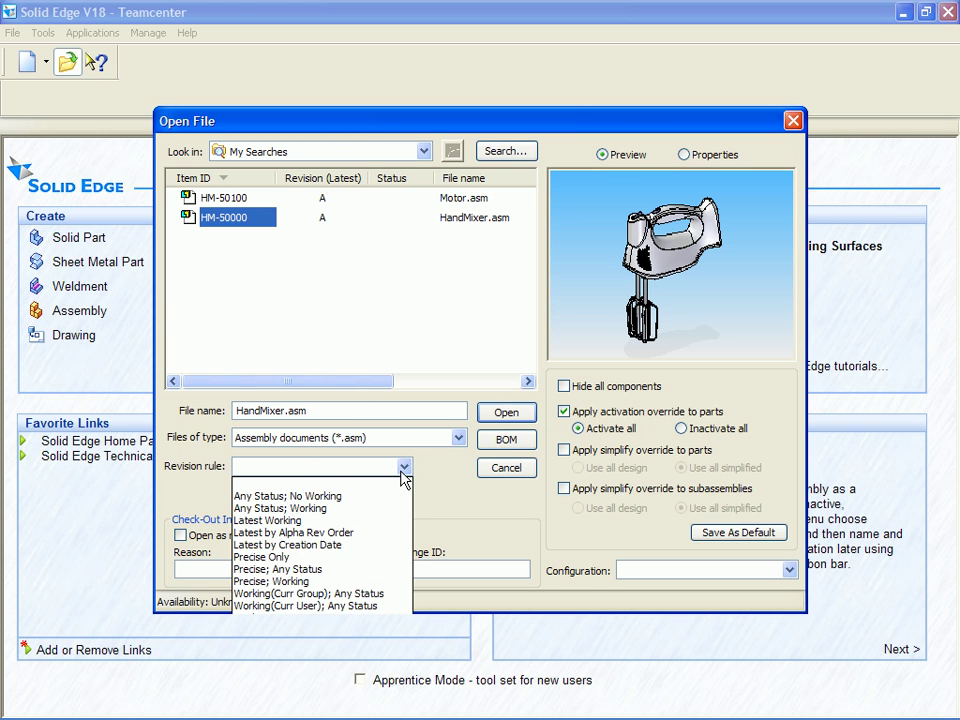
pyautogui.click(296, 521)
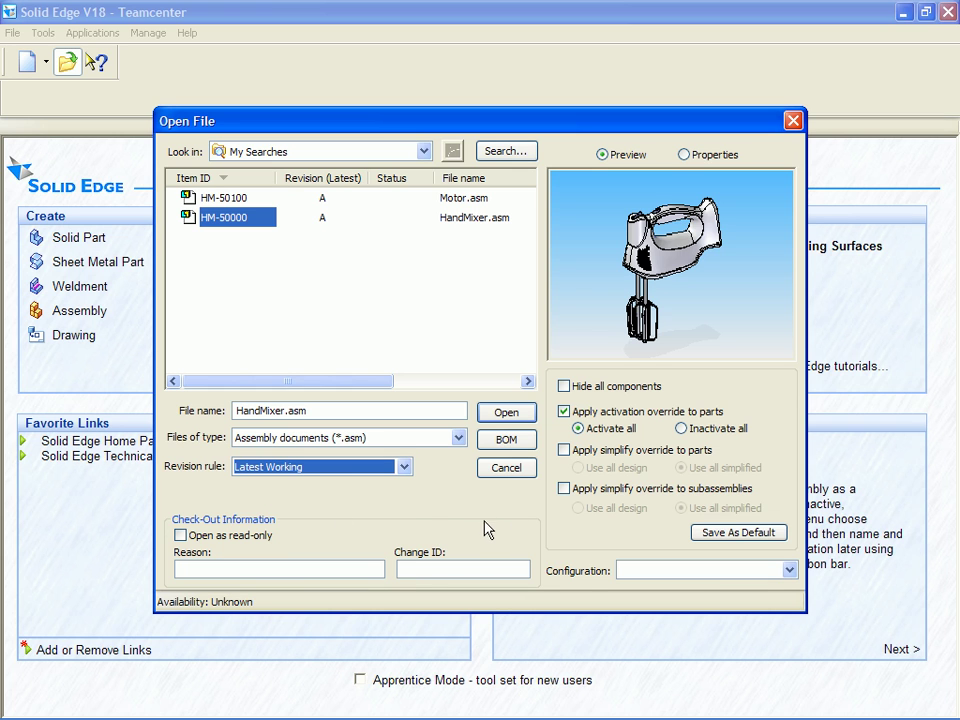
pyautogui.click(505, 411)
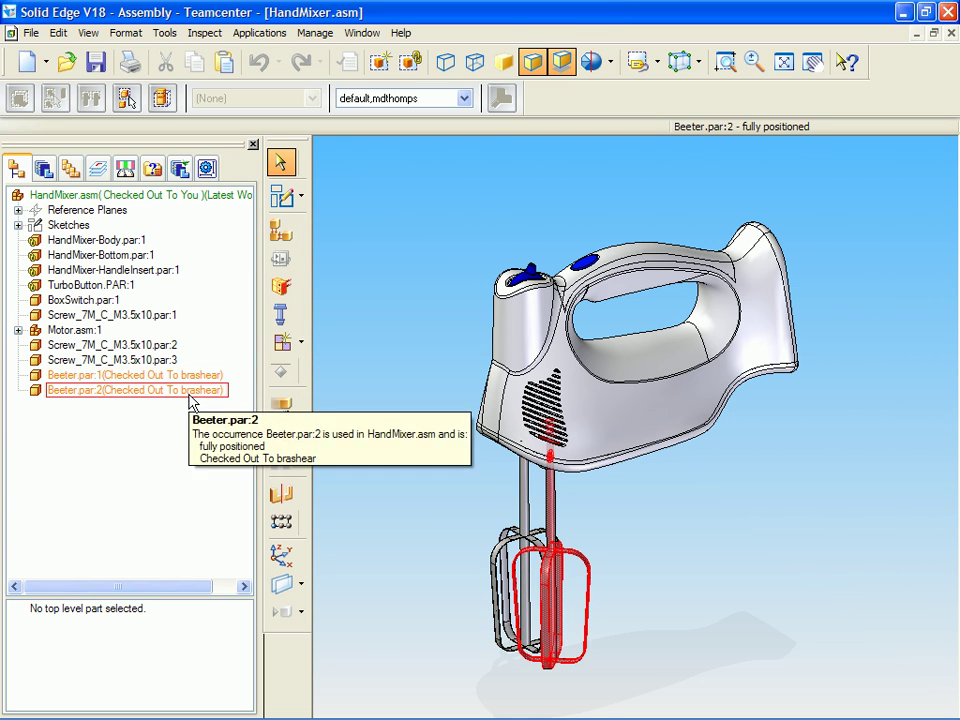
# Set the managed document name formula to [Document Number]-[Revision Number]
pyautogui.click(164, 33)
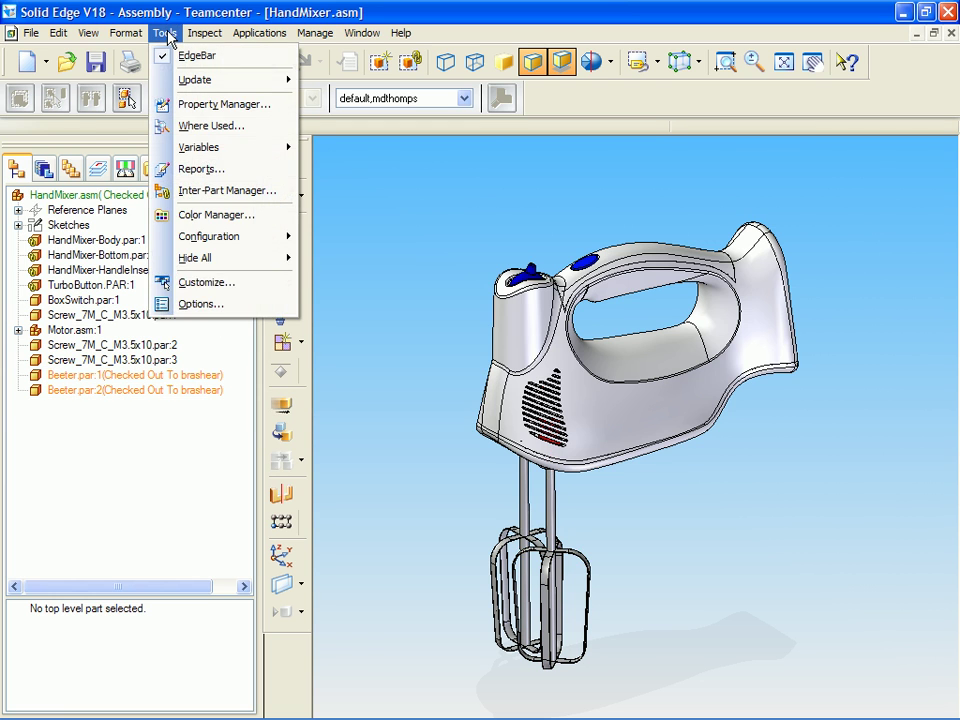
pyautogui.click(200, 302)
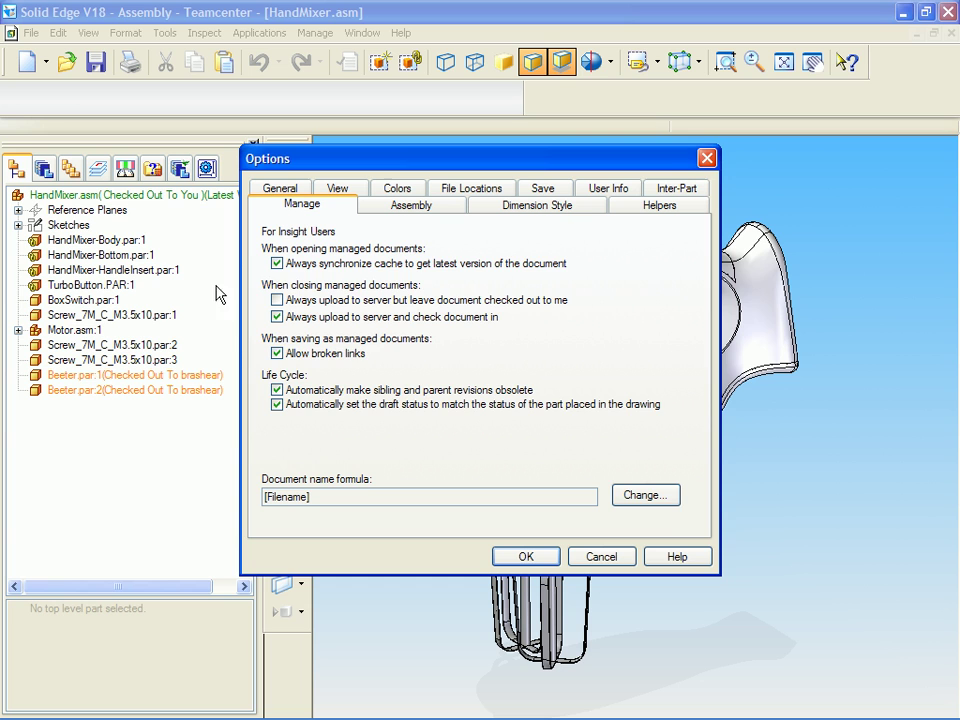
pyautogui.click(651, 497)
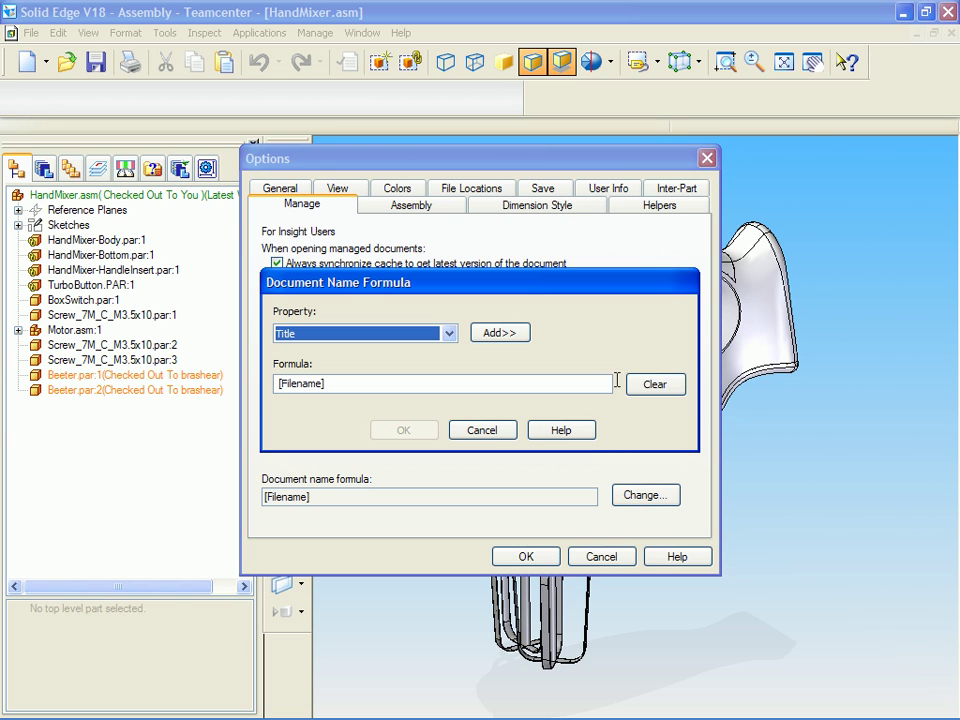
pyautogui.click(652, 384)
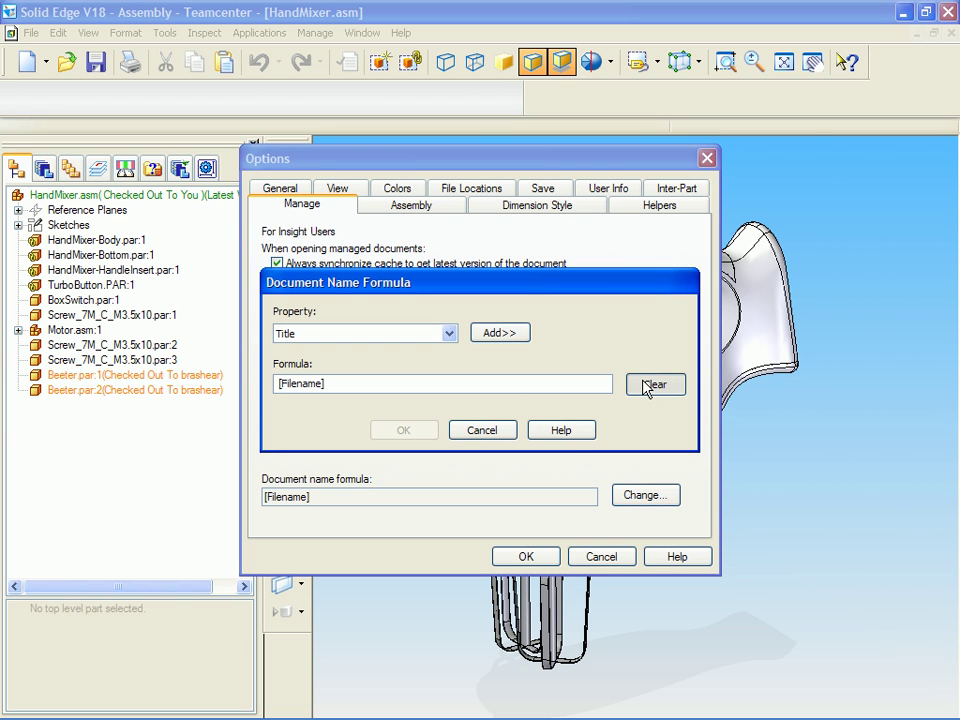
pyautogui.click(449, 333)
pyautogui.click(350, 358)
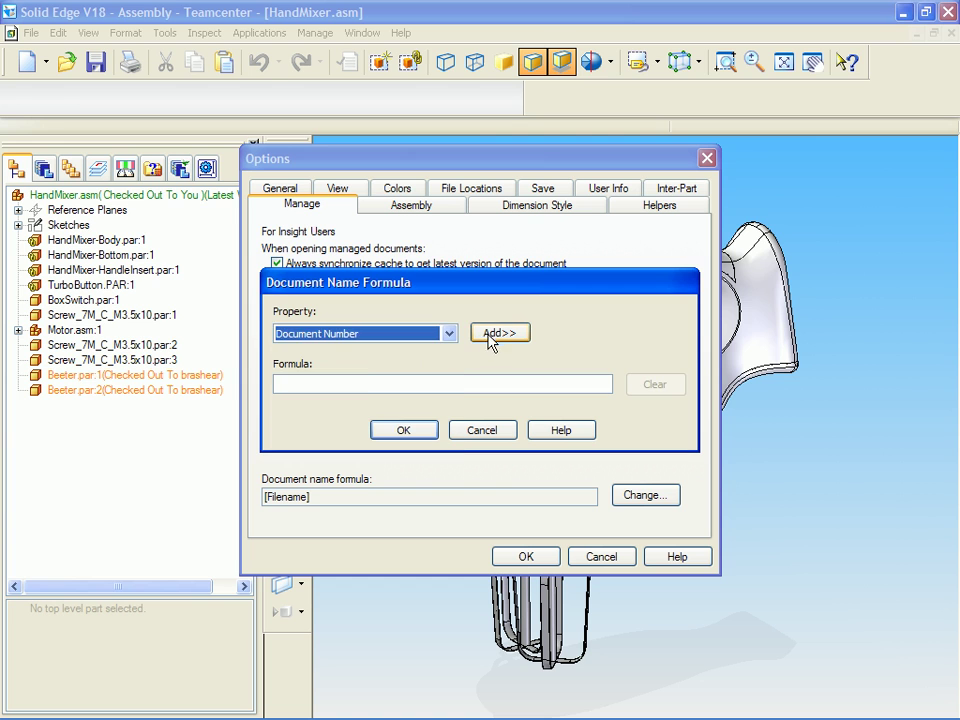
pyautogui.click(493, 334)
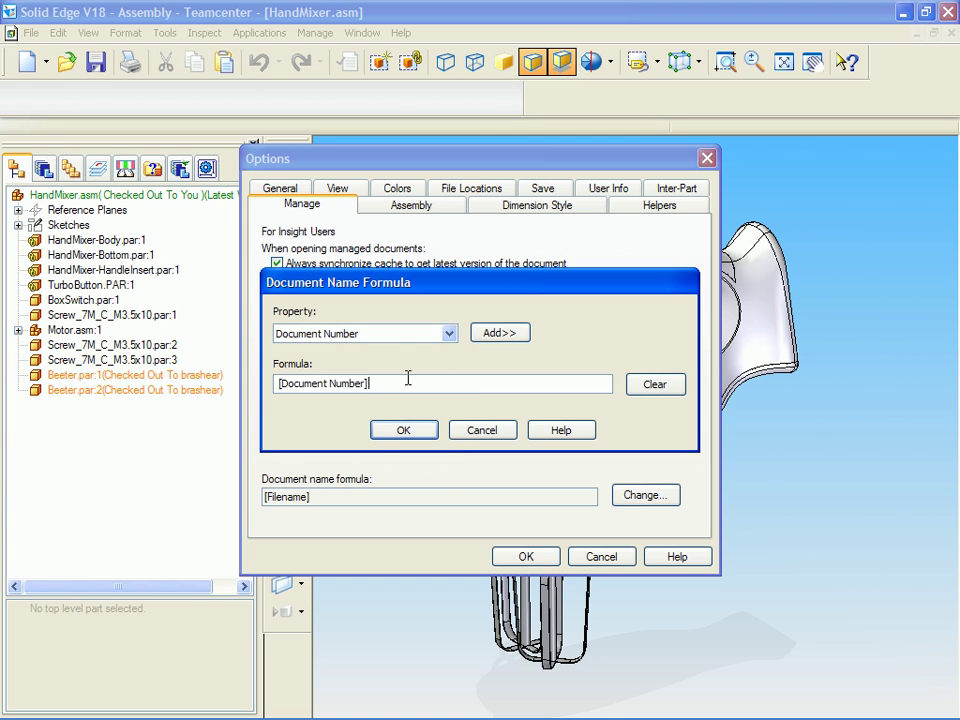
pyautogui.write('-')
pyautogui.click(449, 334)
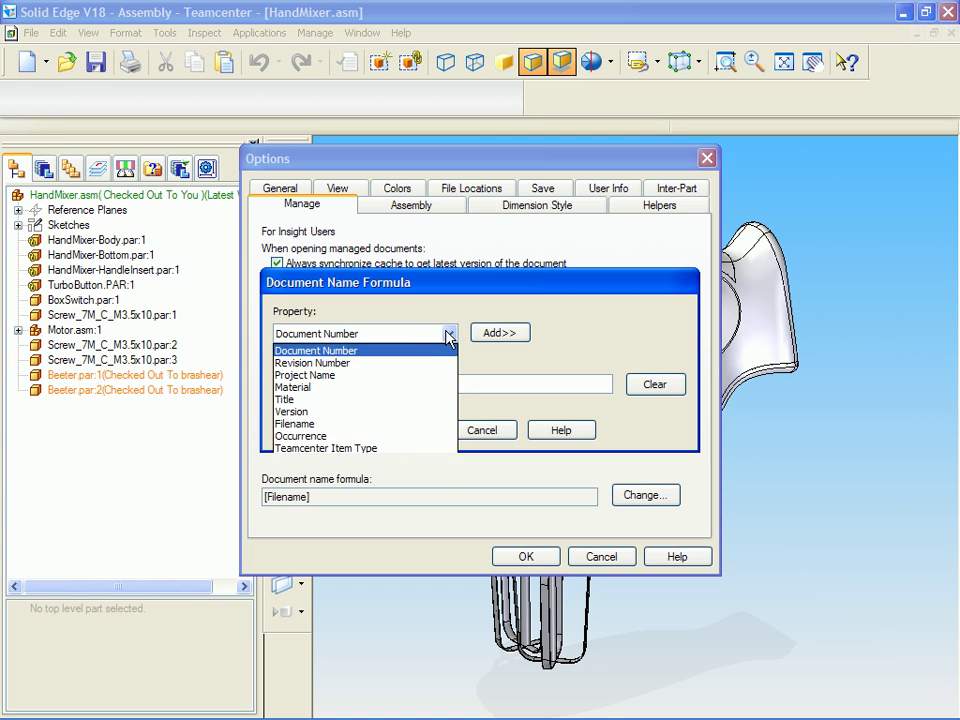
pyautogui.click(312, 363)
pyautogui.click(504, 332)
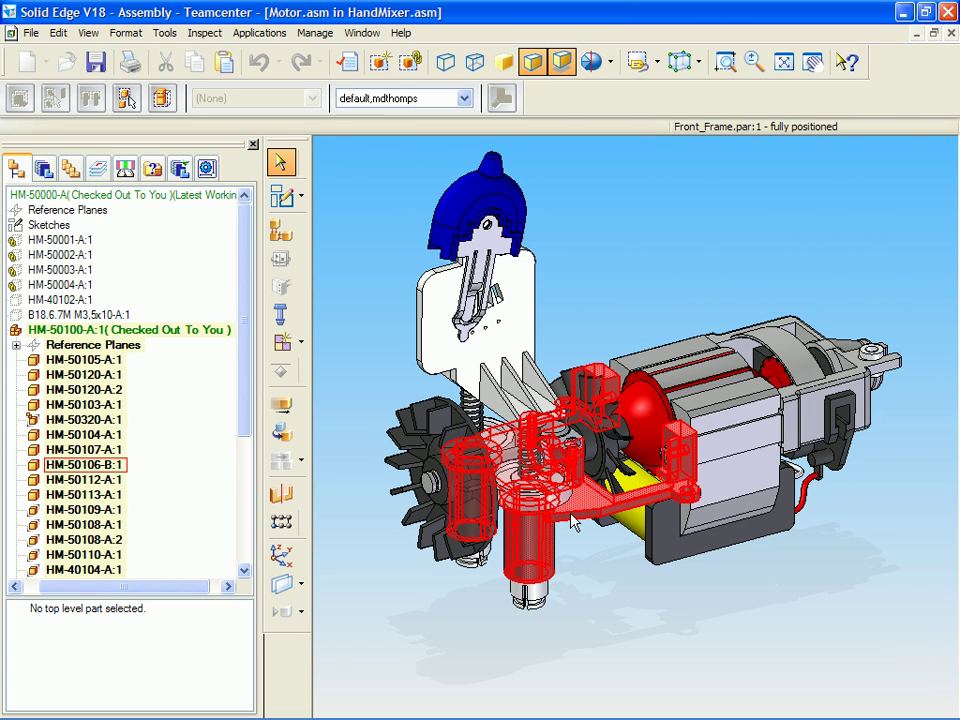
# Select the Front_Frame part in the Motor subassembly and dismiss the read-only warning
pyautogui.click(571, 520)
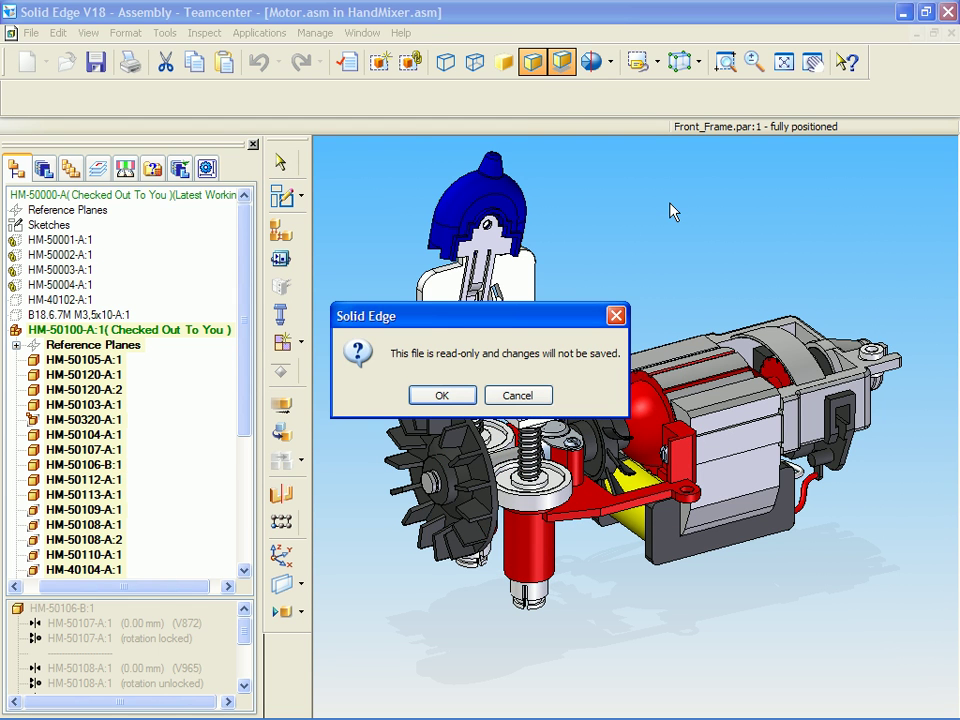
pyautogui.press('Escape')
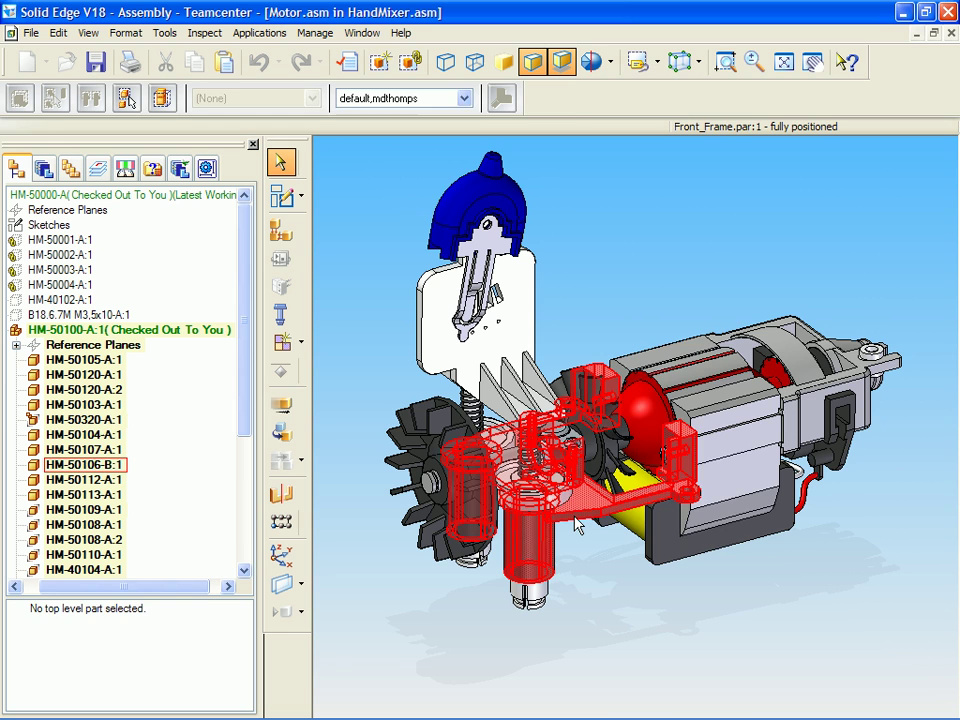
# Create new revision C of front frame part HM-50106-B:1 with Assign All
pyautogui.rightClick(577, 527)
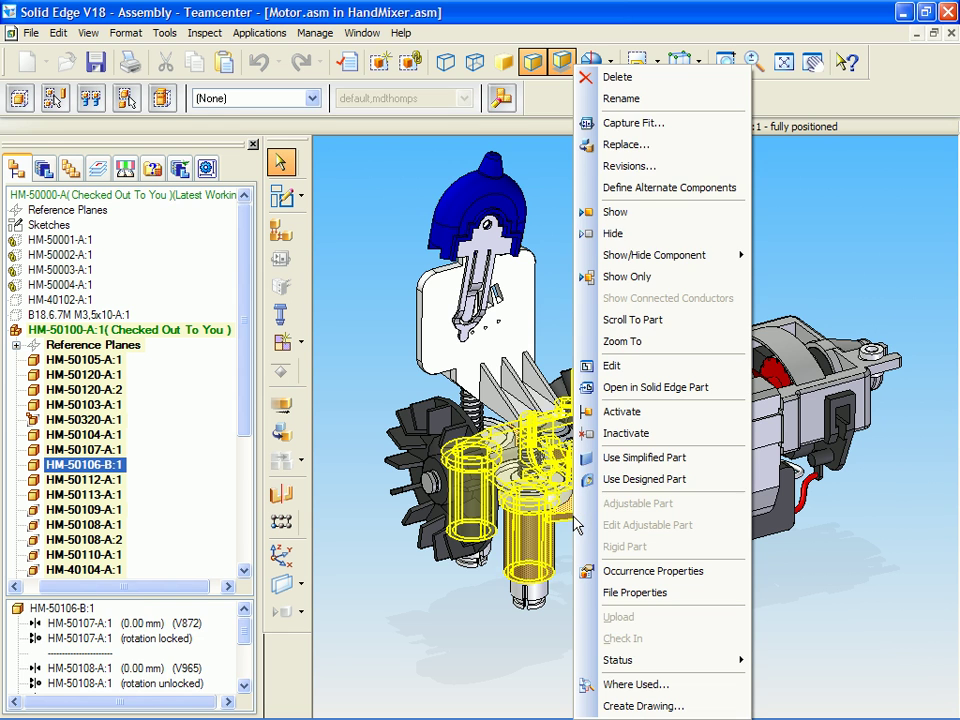
pyautogui.click(647, 168)
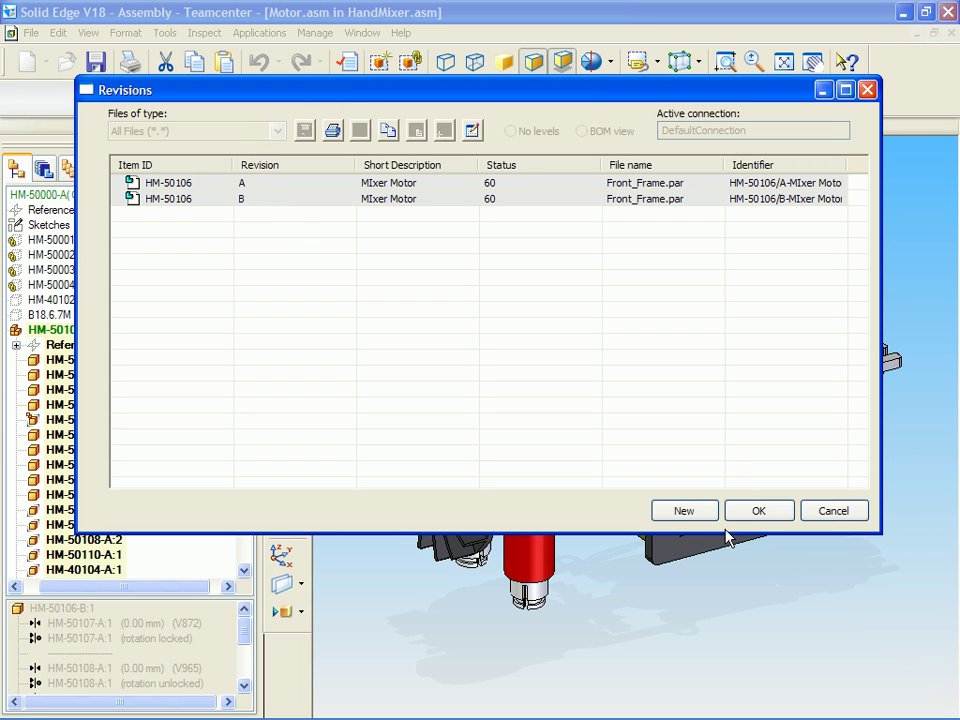
pyautogui.click(757, 512)
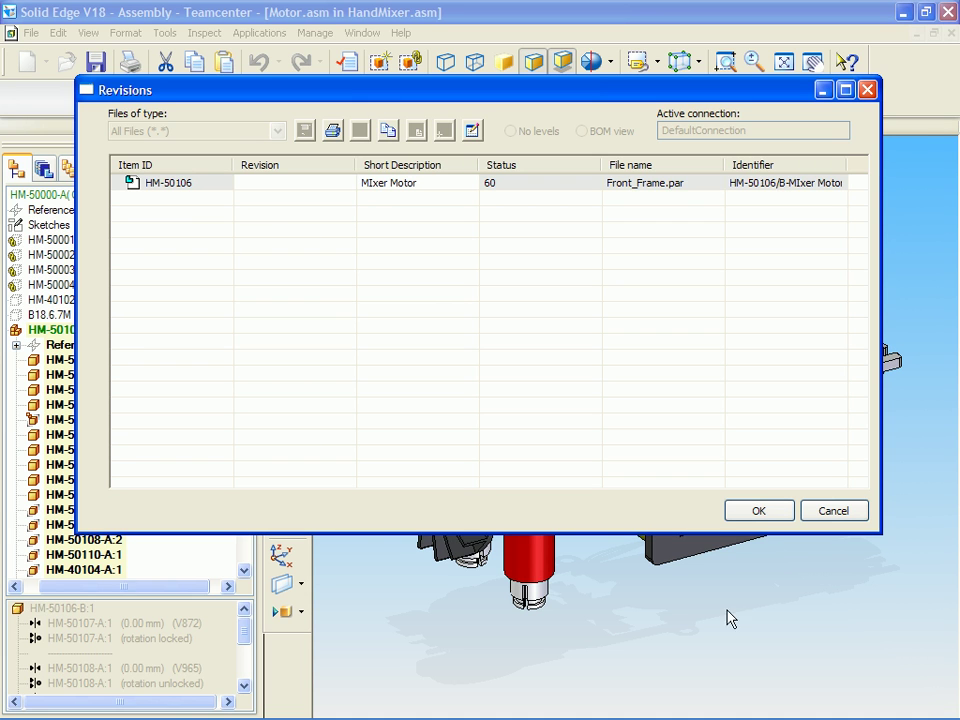
pyautogui.click(472, 132)
pyautogui.click(758, 513)
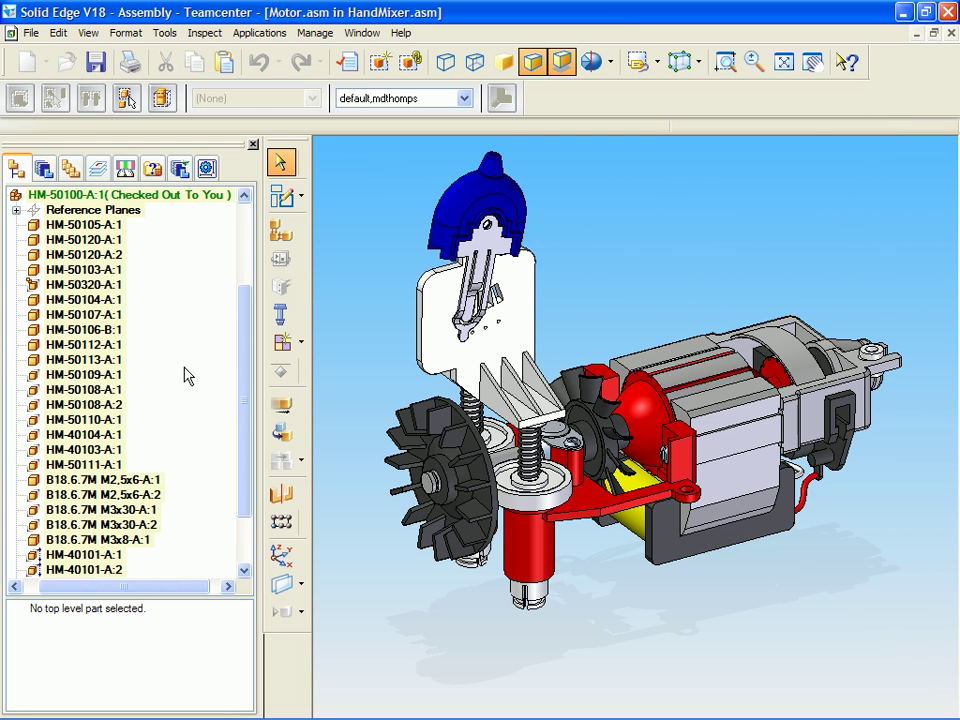
# Update status information for the entire assembly from the pathfinder's Status menu
pyautogui.rightClick(186, 375)
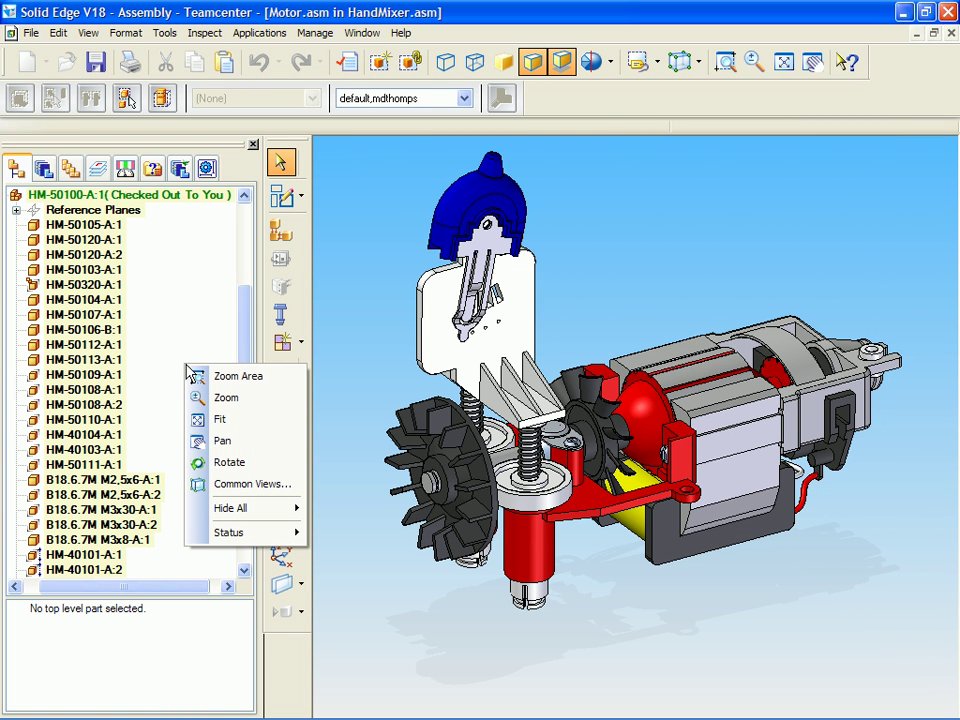
pyautogui.moveTo(243, 545)
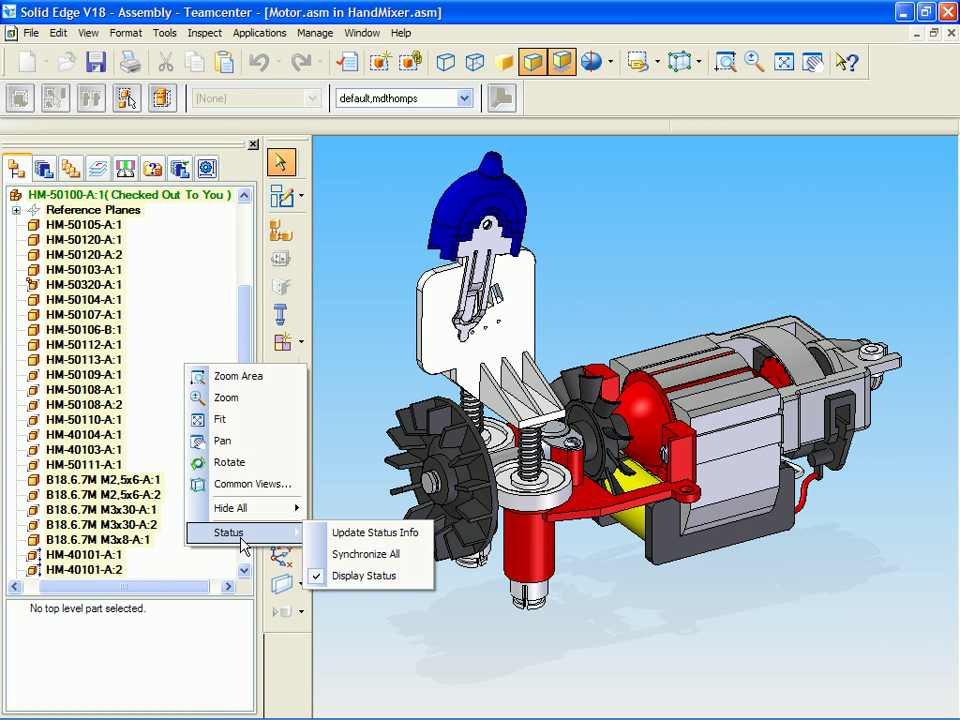
pyautogui.click(358, 533)
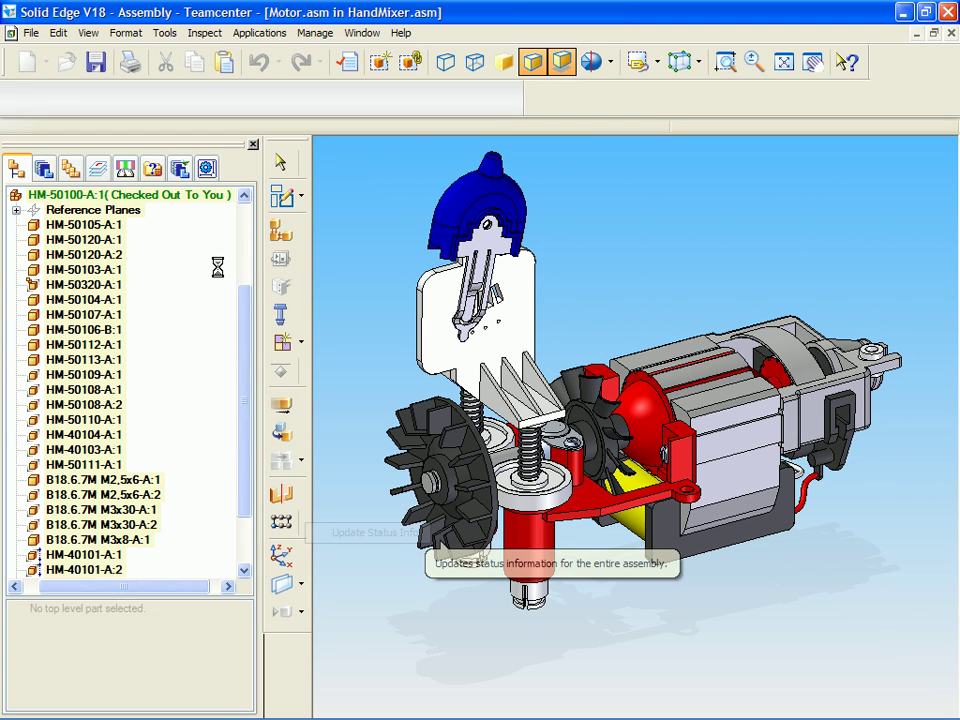